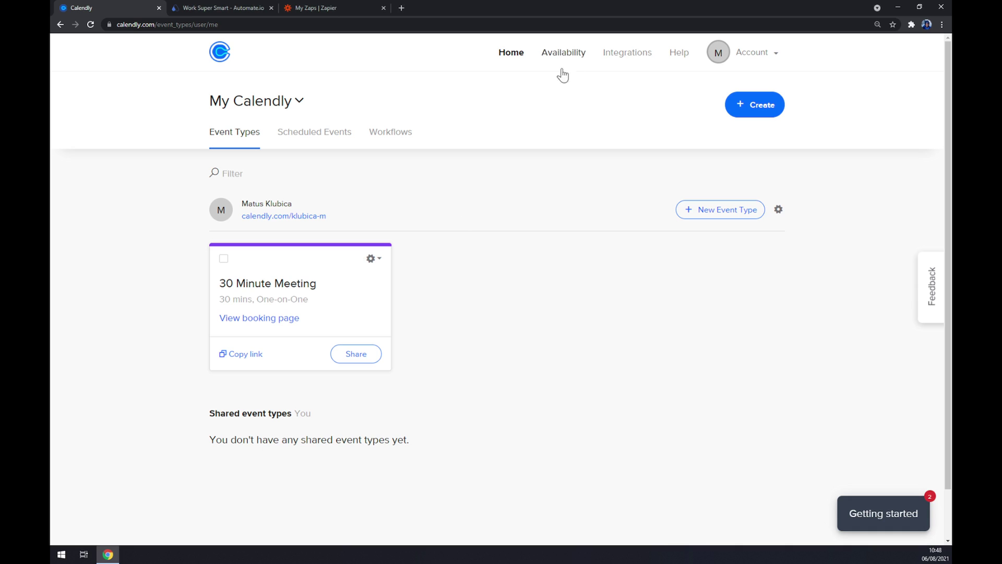
Step: Browse Calendly's Integrations page and its app tiles such as Stripe, PayPal and Zapier
left_click(628, 54)
scroll(484, 304, "down", 3)
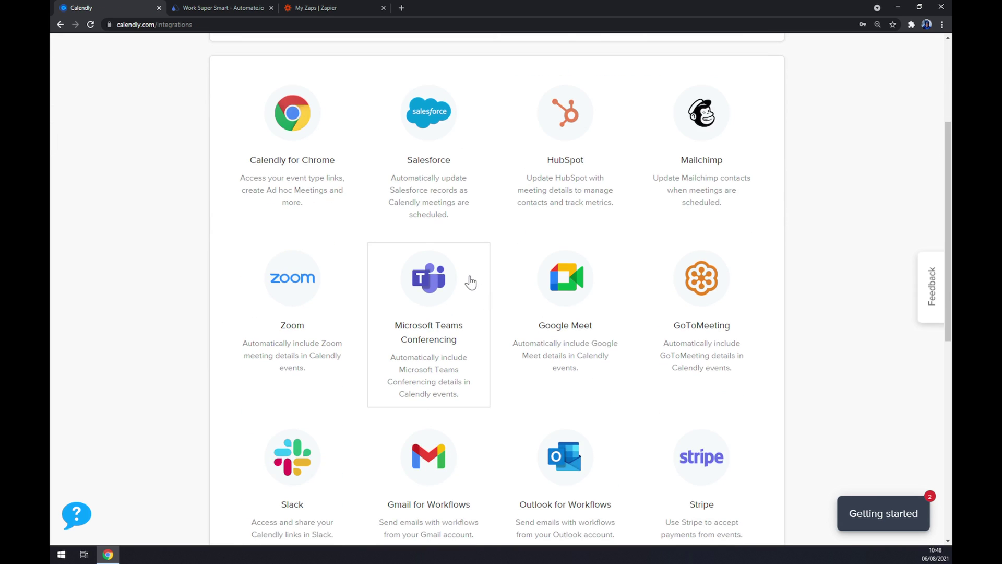
scroll(575, 271, "down", 4)
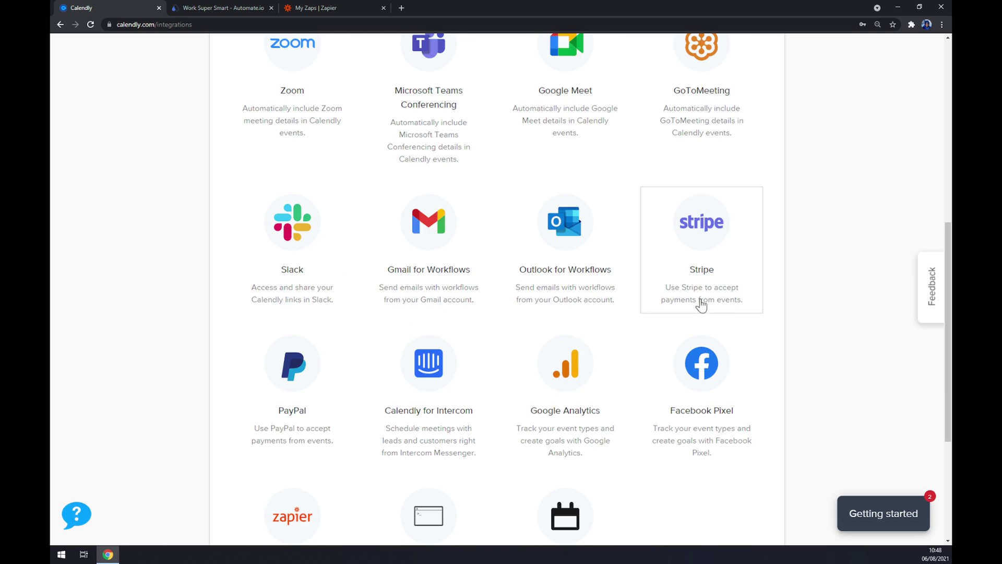
scroll(799, 313, "up", 7)
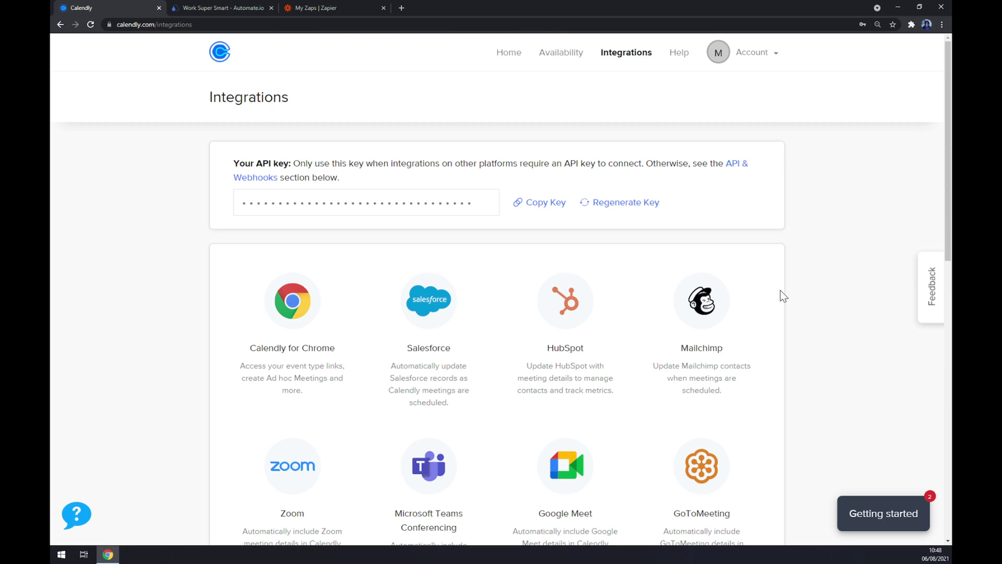
Step: On Automate.io, open the full App Integrations list via See All Categories
left_click(193, 7)
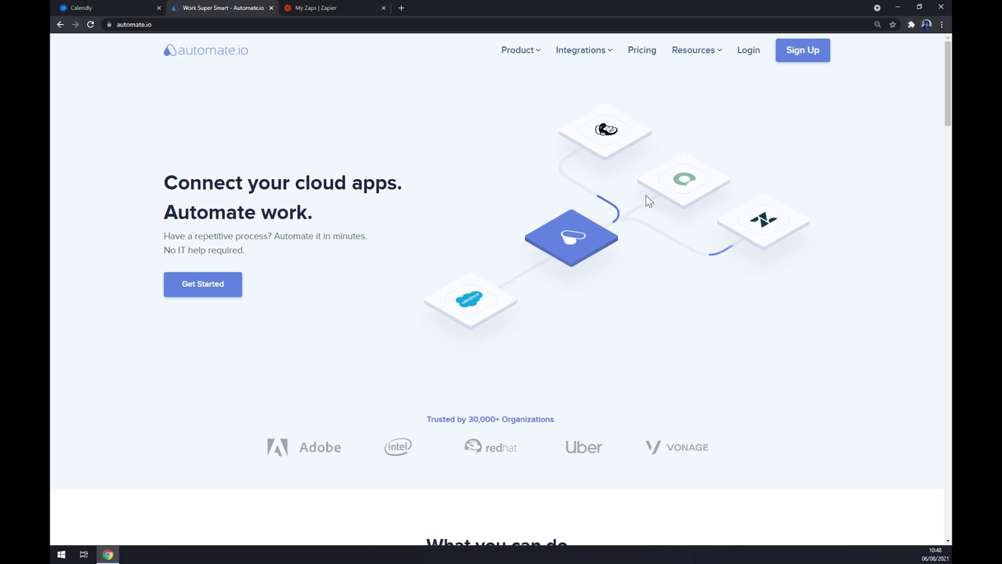
mouse_move(583, 59)
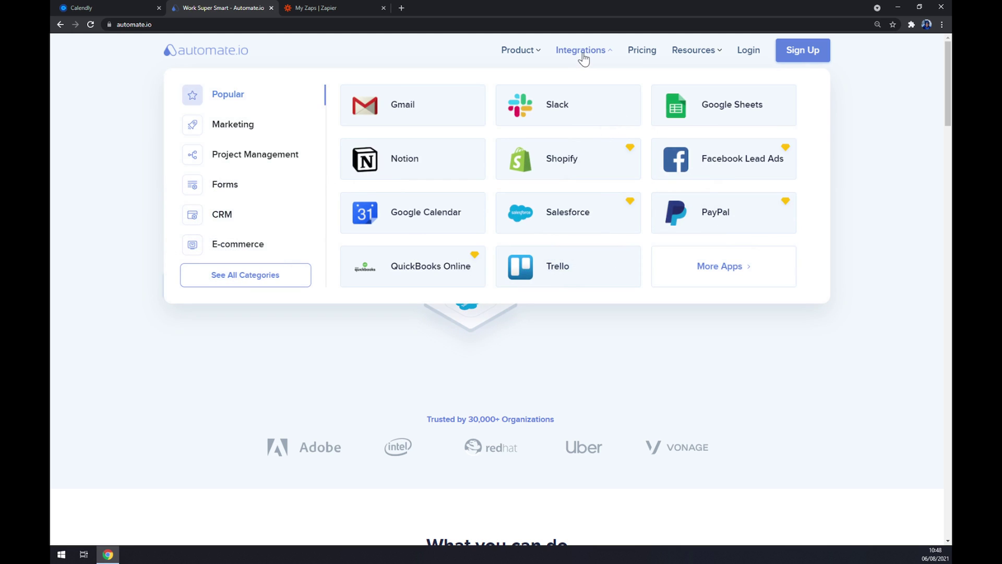
left_click(270, 284)
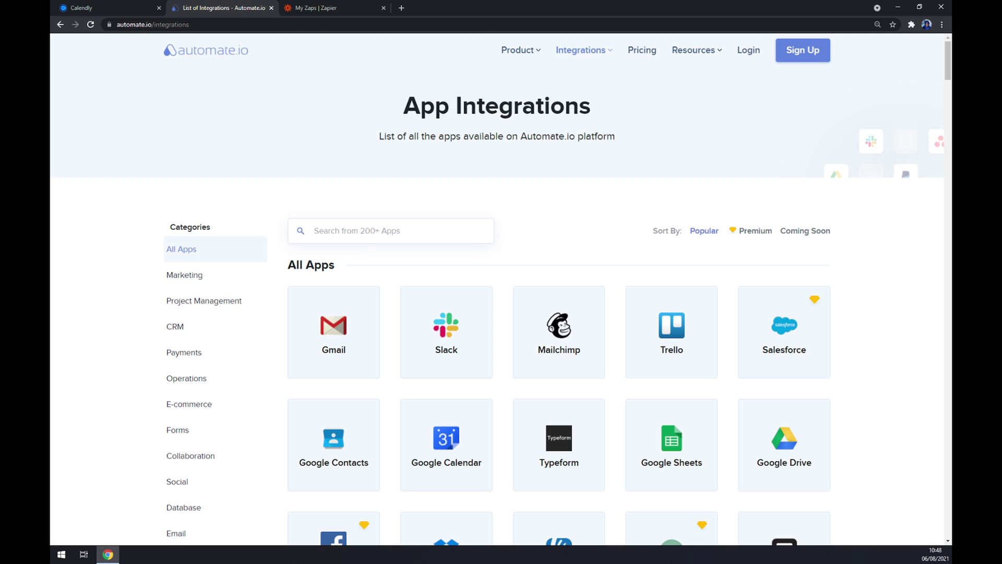
Step: Search 'calen' to pick Calendly, then 'calendar' to pick Google Calendar as its partner app
type("calen")
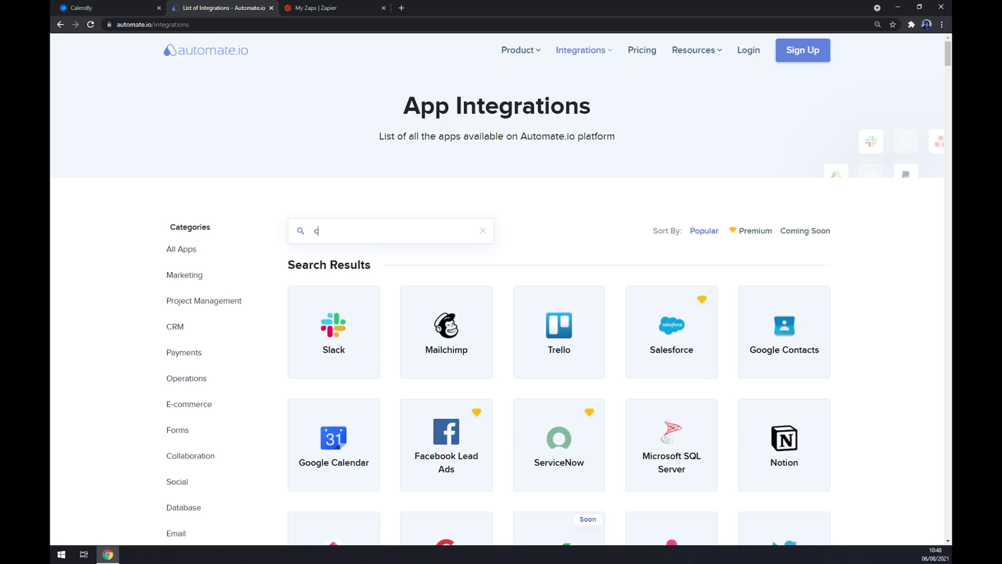
left_click(464, 318)
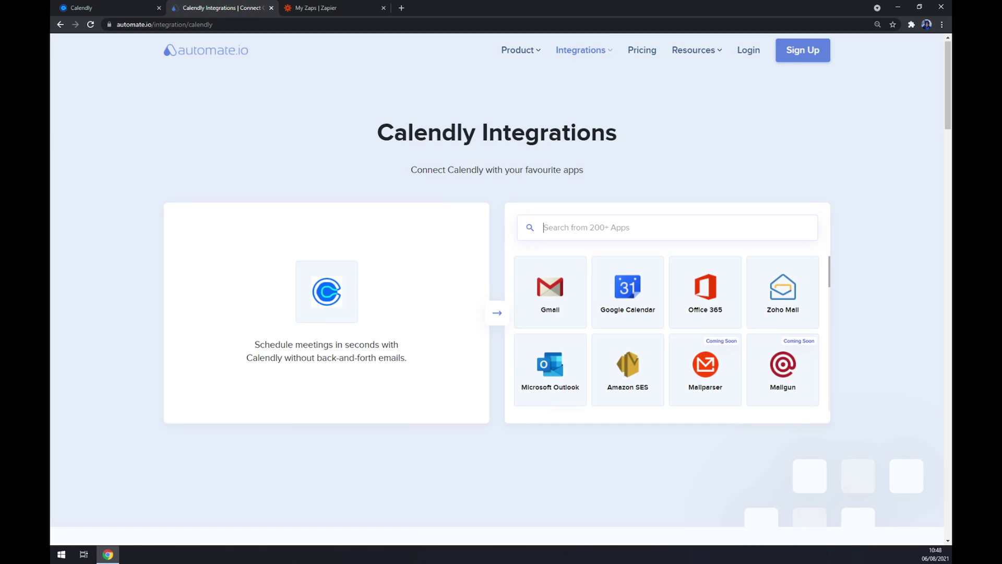
type("calendar")
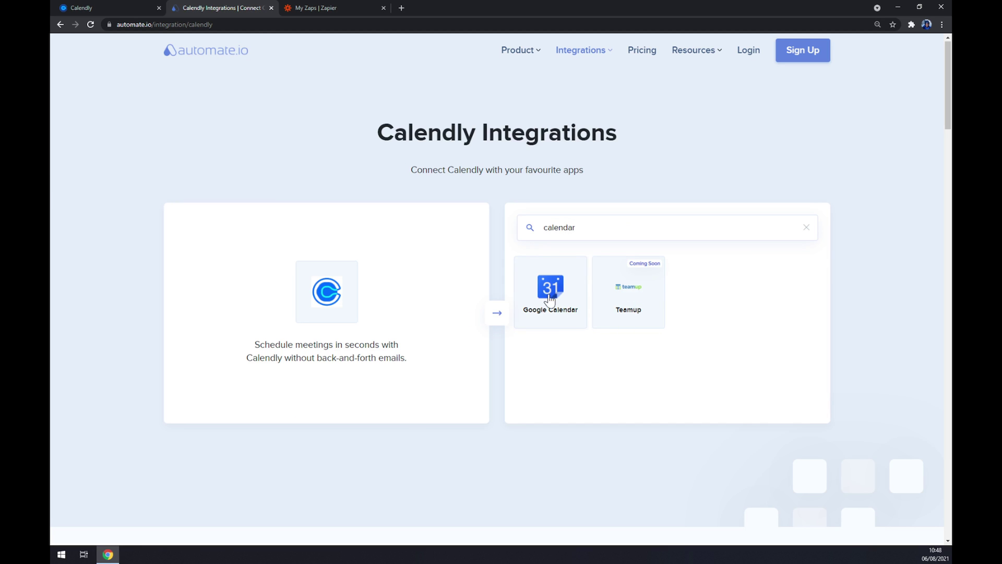
left_click(549, 299)
Step: Review the page, highlighting the Popular Integrations and Create your own Integration headings
scroll(546, 302, "down", 5)
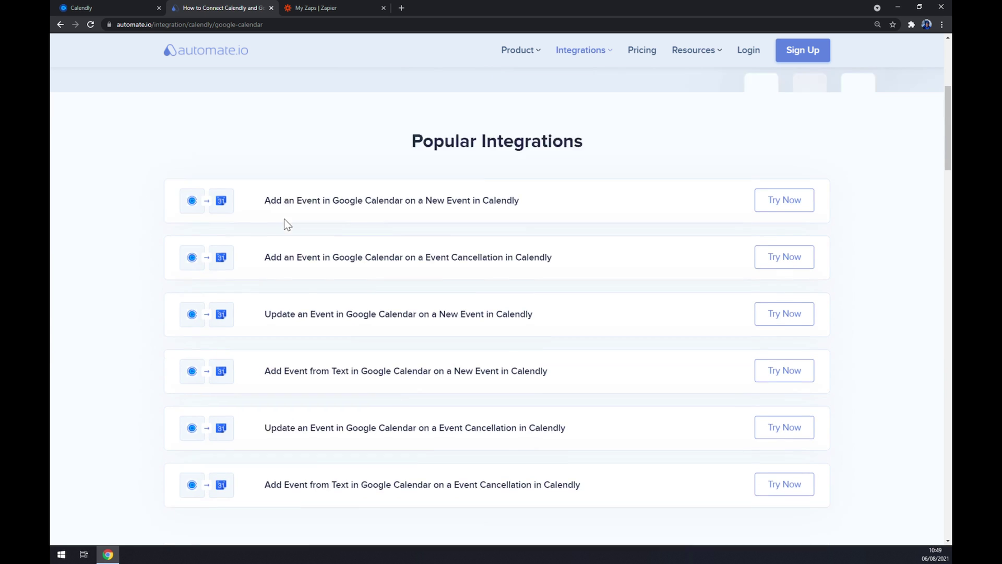
scroll(287, 219, "down", 2)
scroll(352, 221, "up", 3)
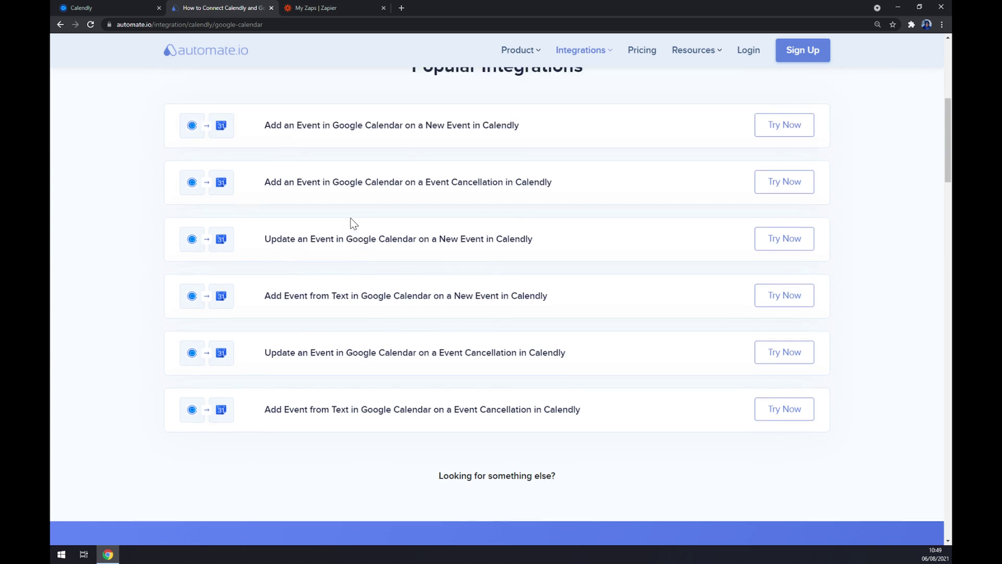
left_click_drag(380, 182, 621, 178)
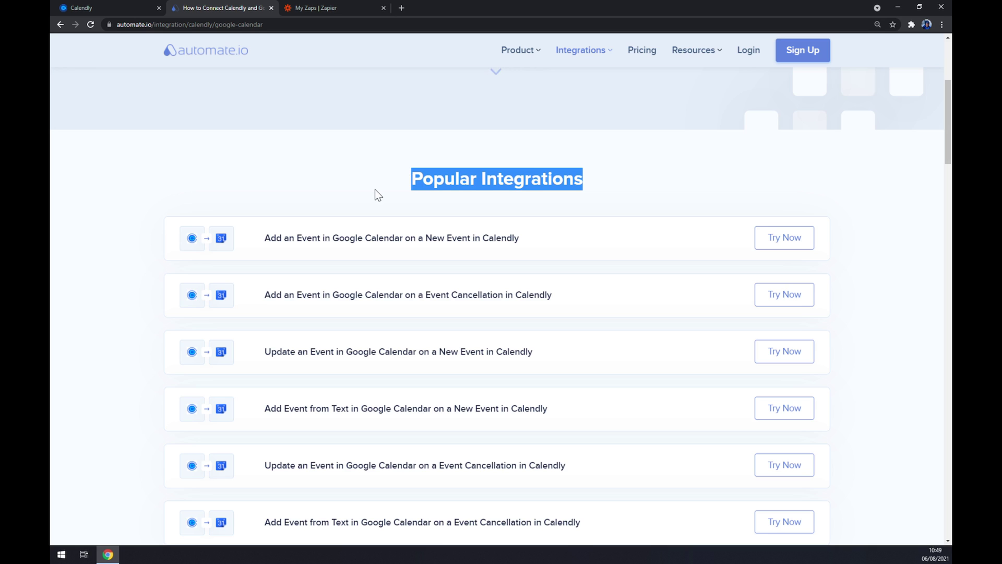
scroll(380, 198, "down", 1)
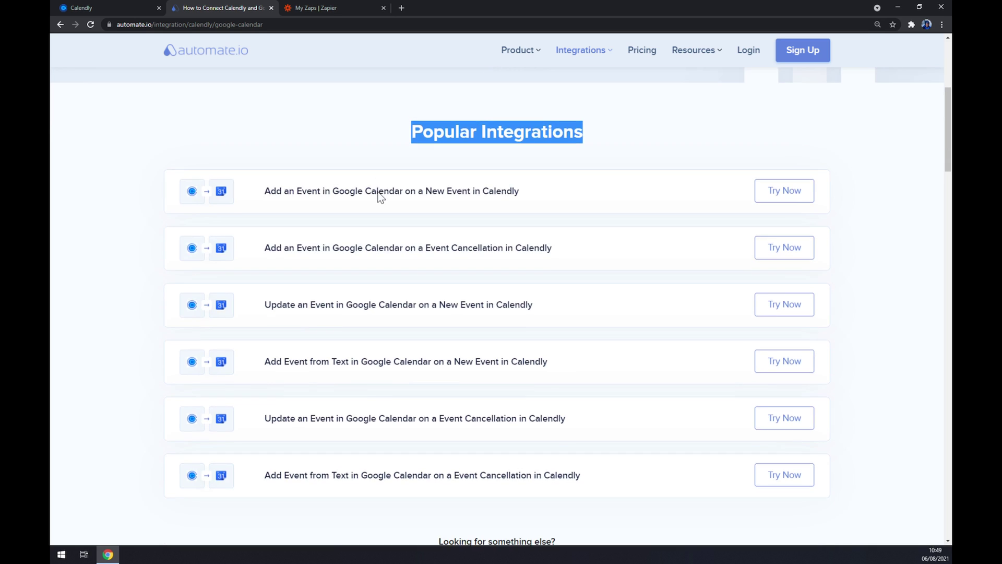
scroll(378, 164, "down", 6)
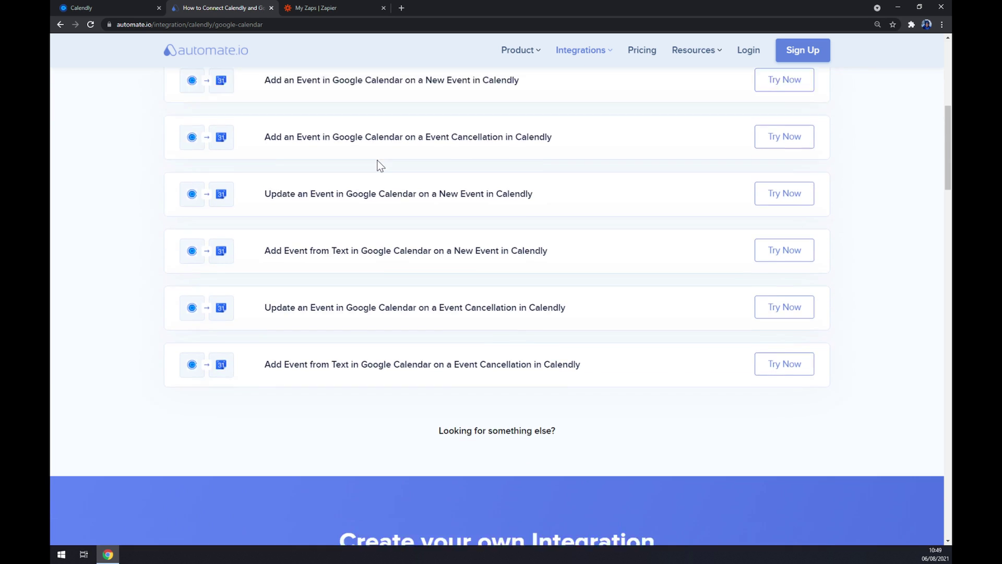
scroll(378, 165, "down", 3)
left_click_drag(372, 183, 683, 193)
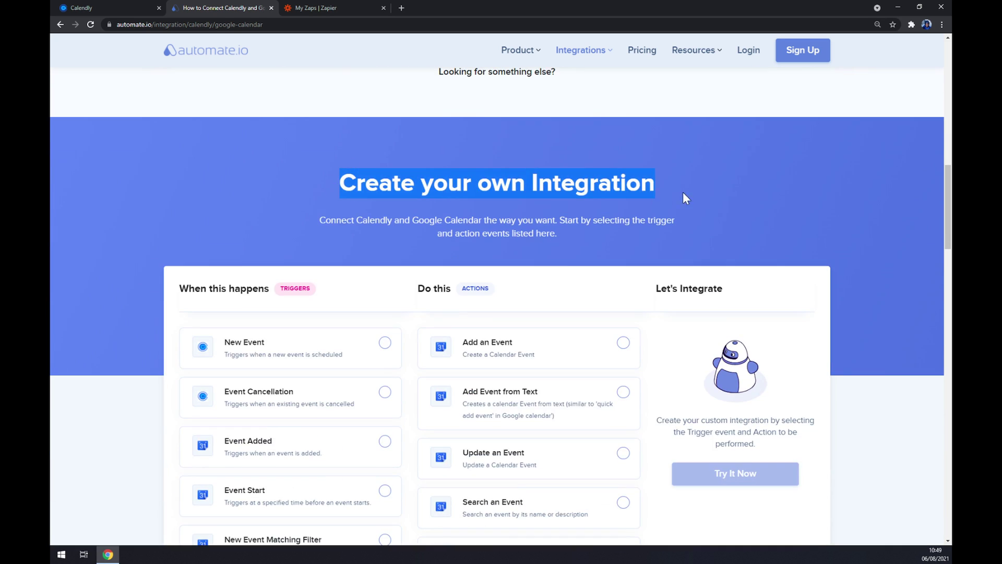
Step: Clear the highlights and choose New Event as the Calendly trigger
left_click(218, 220)
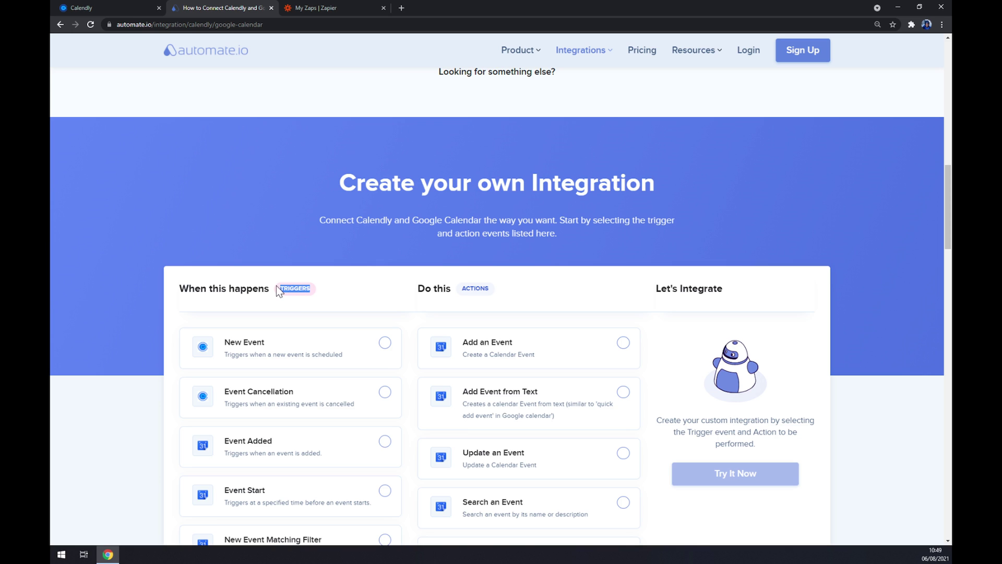
left_click(287, 267)
scroll(324, 344, "down", 1)
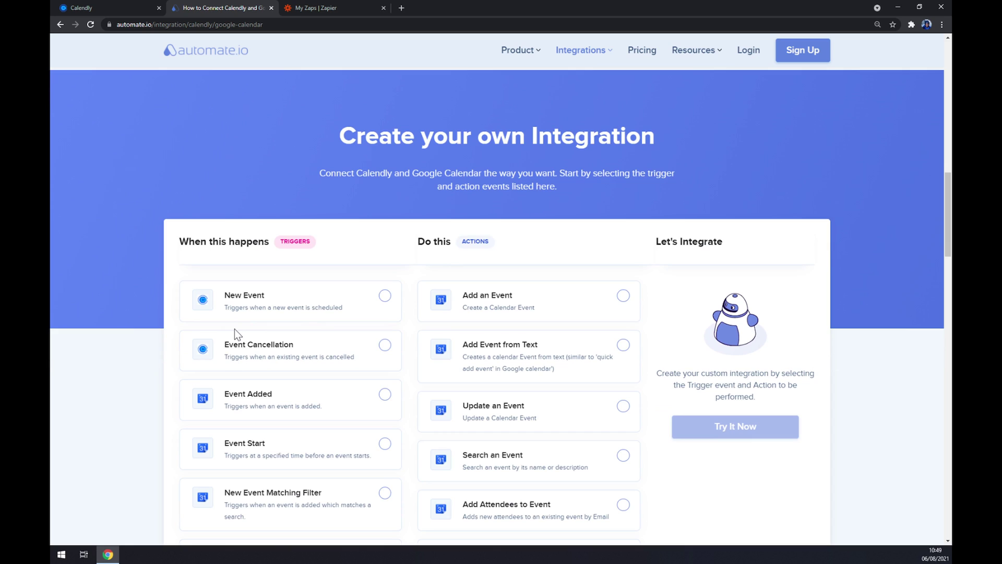
left_click(385, 295)
Step: Choose Google Calendar's Add an Event action and start the integration with Try It Now
scroll(537, 272, "down", 5)
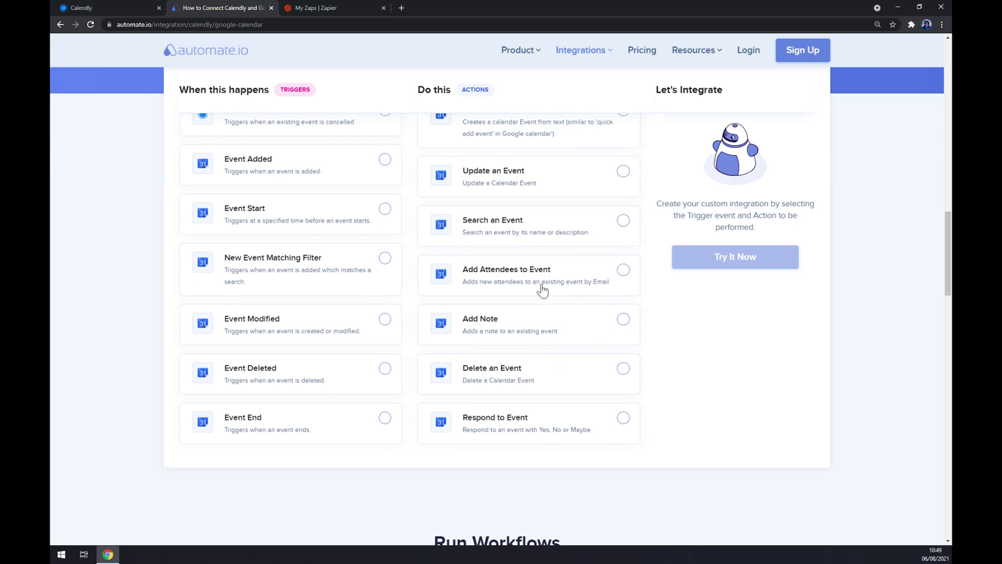
scroll(541, 289, "up", 5)
scroll(511, 313, "down", 2)
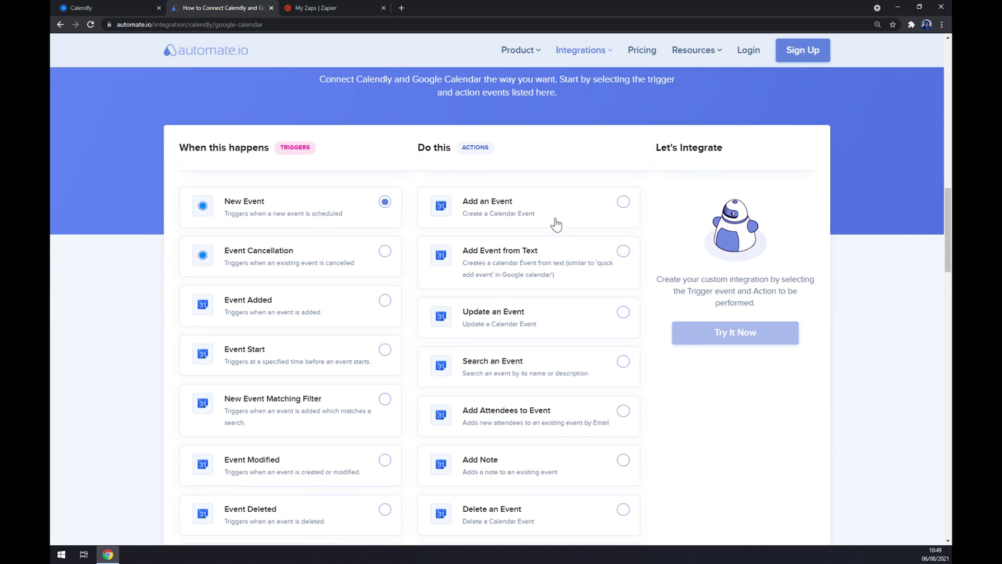
left_click(599, 217)
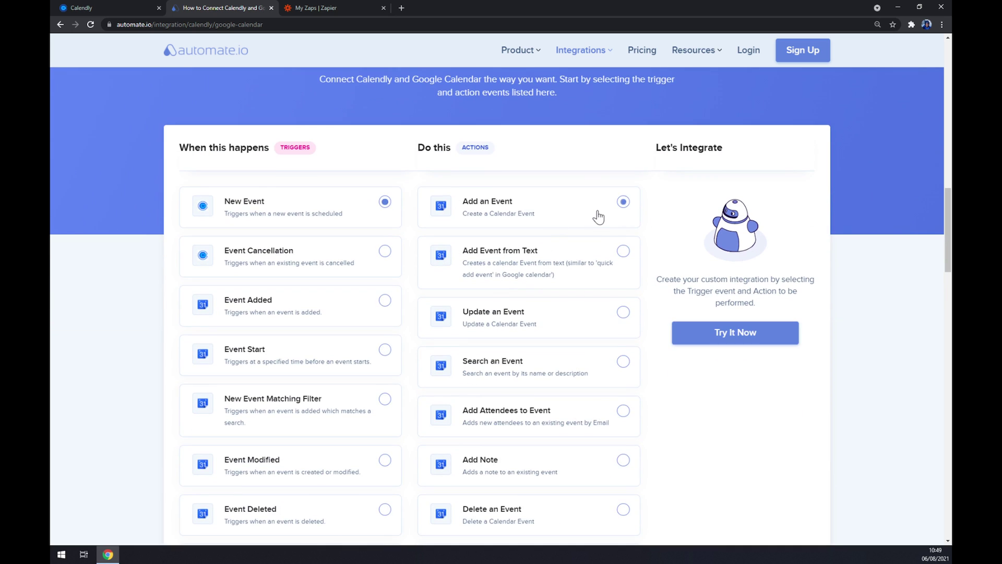
scroll(592, 240, "down", 4)
scroll(571, 298, "up", 5)
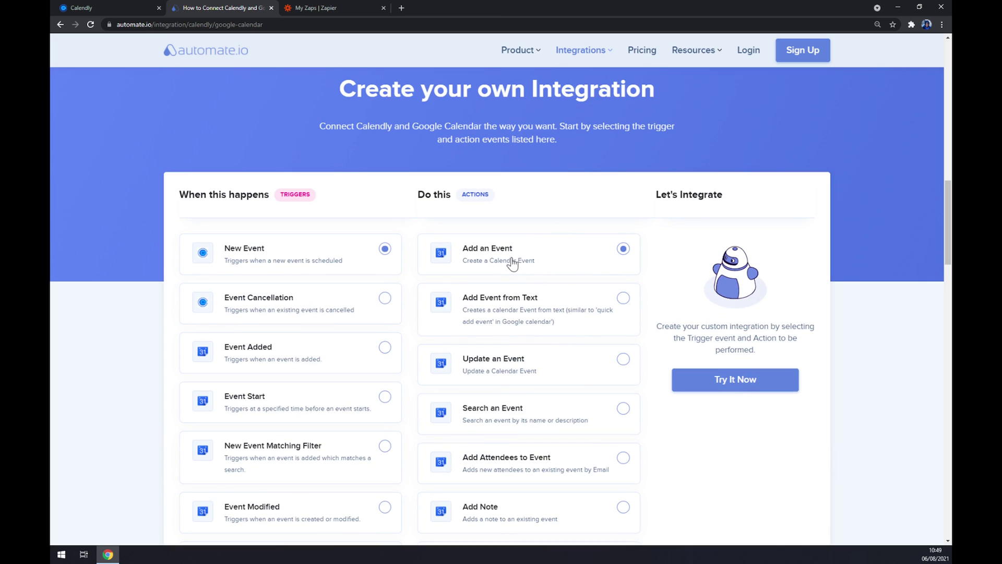
left_click(716, 384)
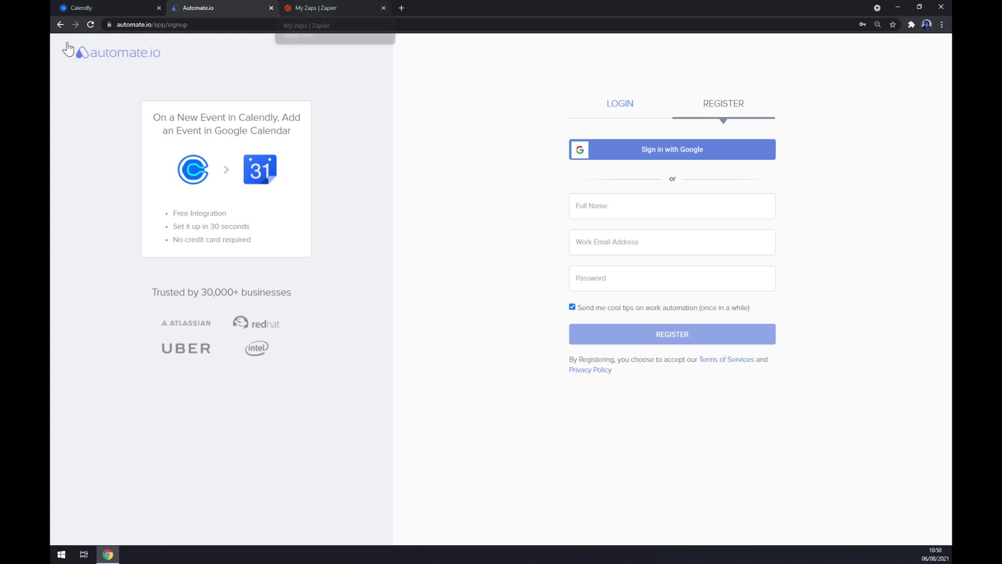
Step: Leave Automate.io's registration page for its homepage and switch to the 'My Zaps | Zapier' tab
left_click(111, 64)
left_click(308, 6)
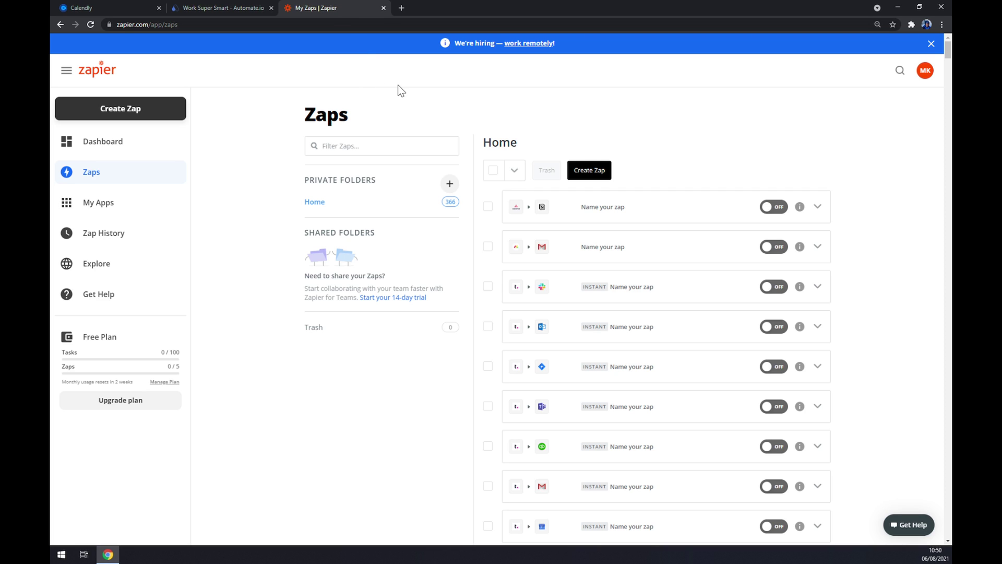
Step: Create a new zap from the Zaps page
left_click(155, 119)
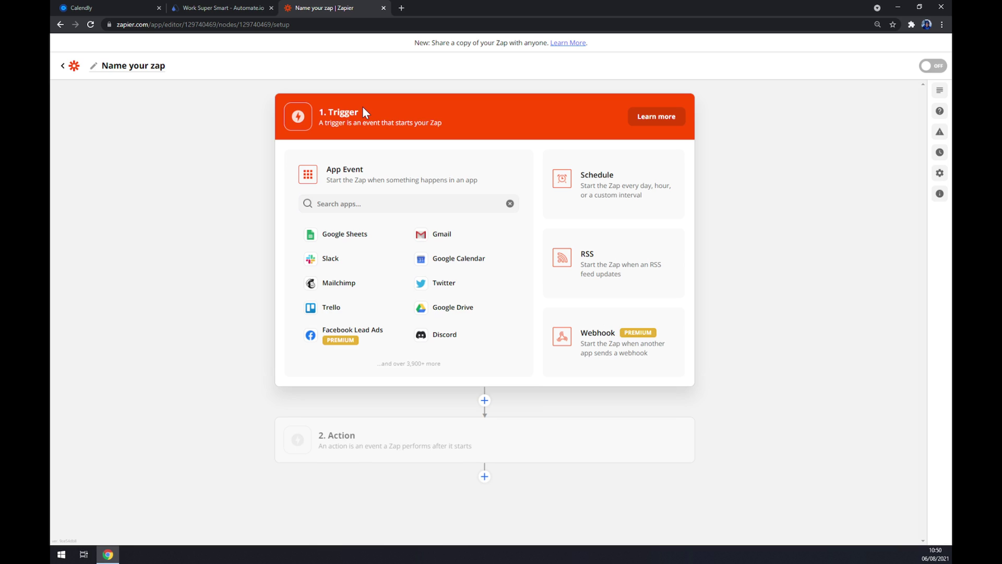
Step: Set the trigger to Calendly's Invitee Created event, searching 'calend' for the app
left_click(389, 203)
type("calend")
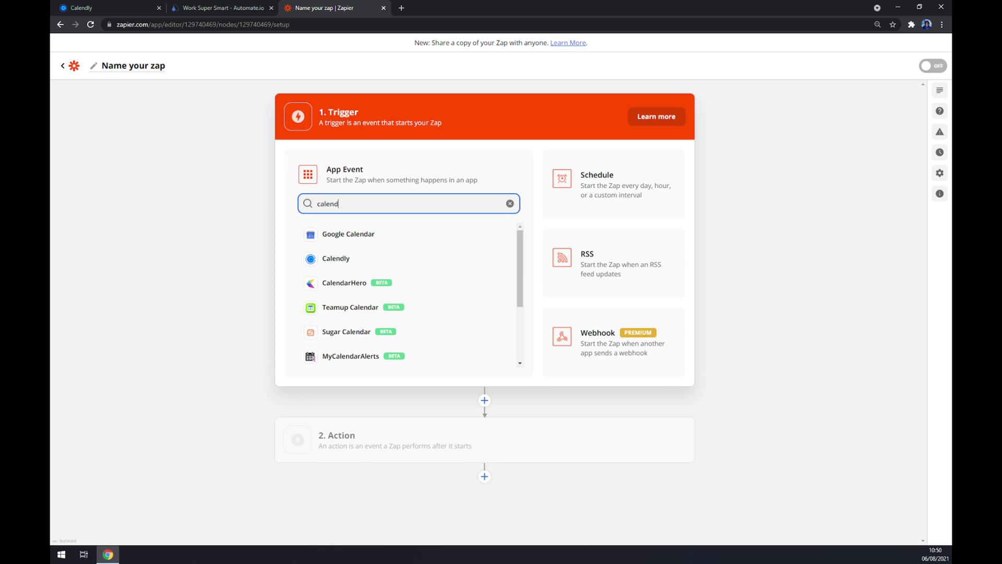
left_click(358, 266)
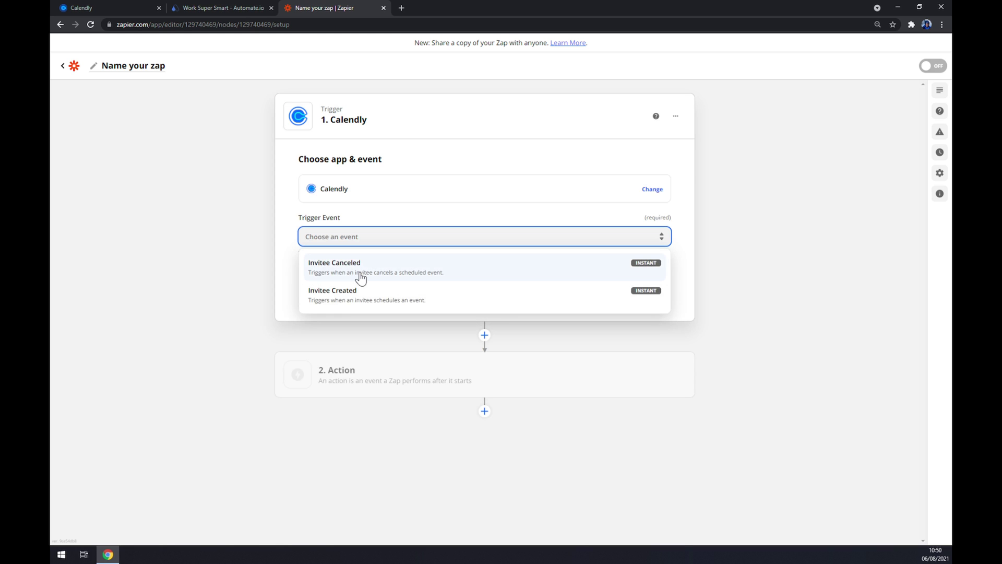
left_click(358, 290)
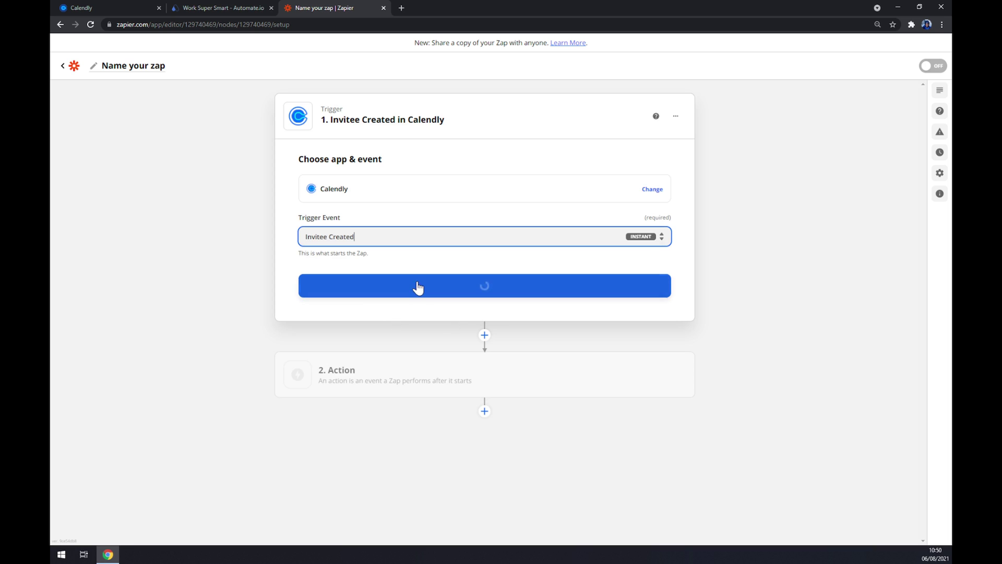
left_click(414, 292)
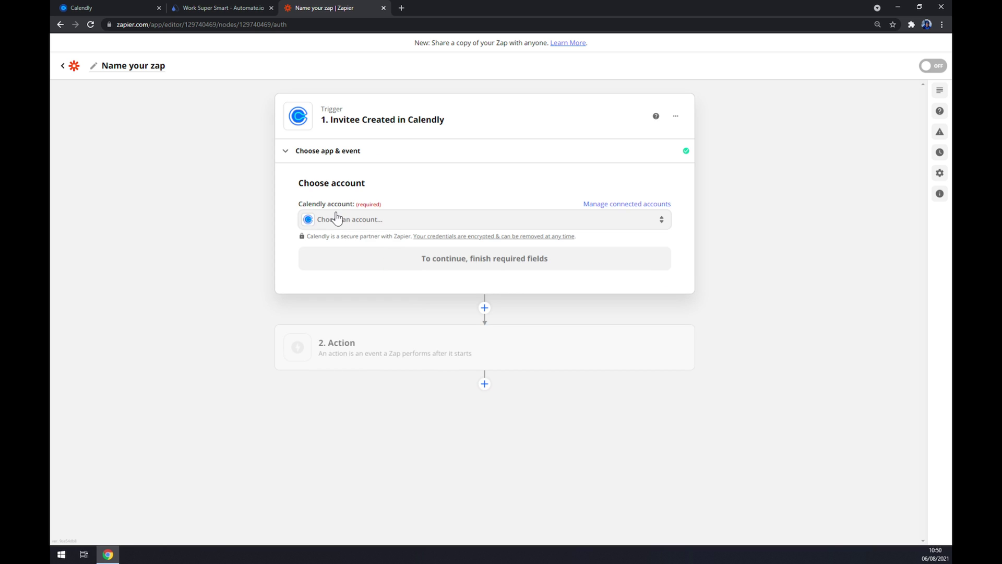
Step: Select the connected Calendly account and confirm the trigger settings to reach testing
left_click(343, 224)
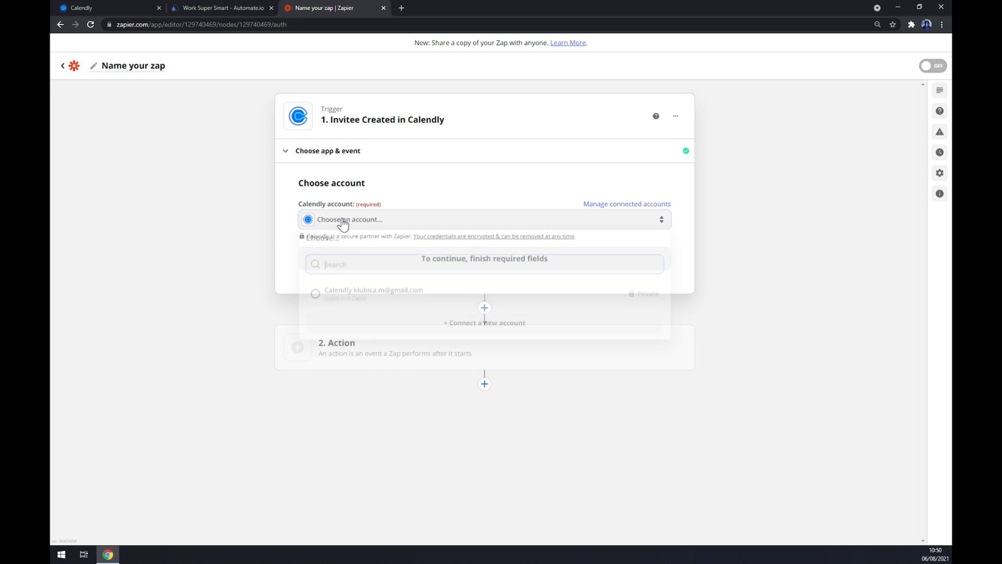
left_click(391, 296)
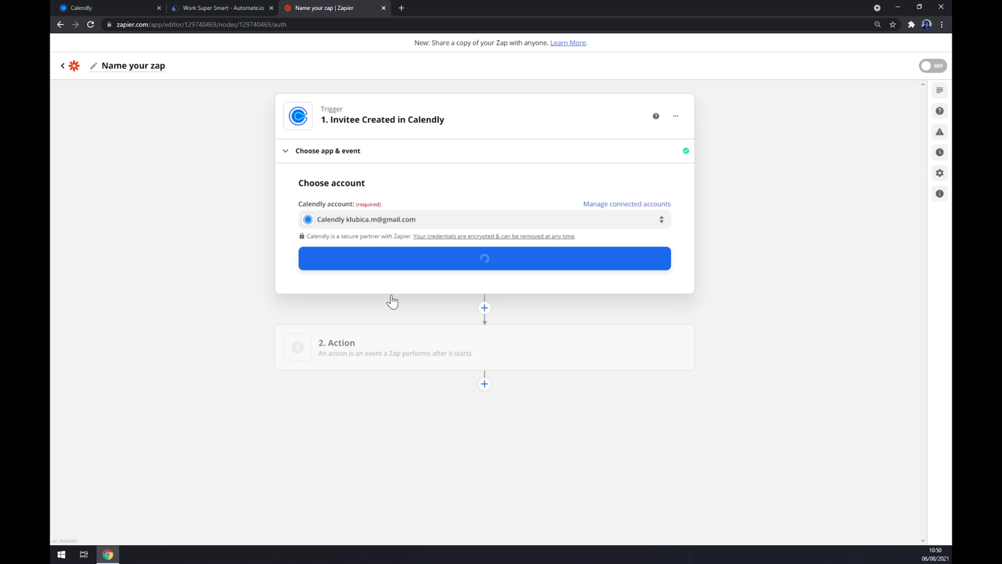
left_click(398, 270)
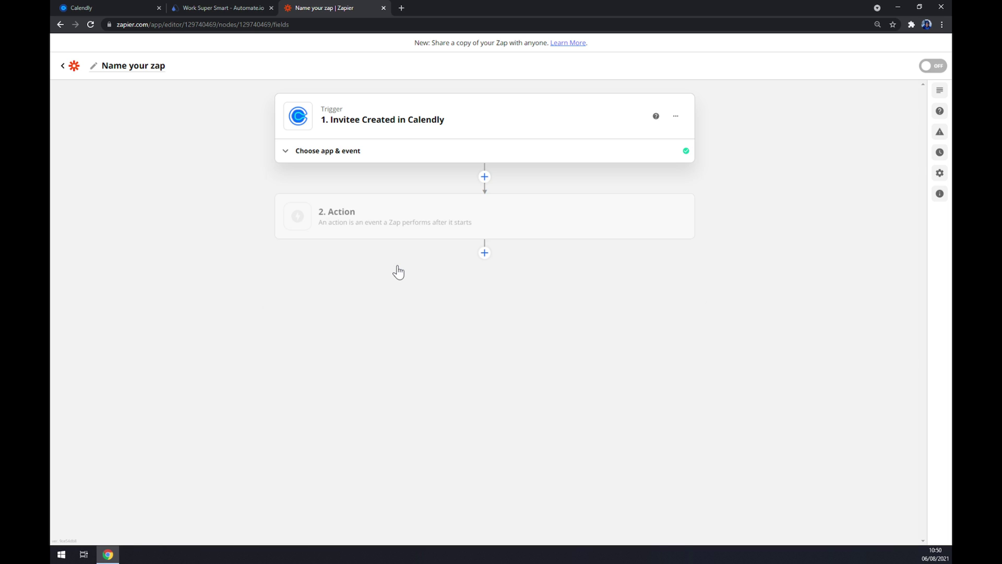
left_click(292, 152)
left_click(436, 276)
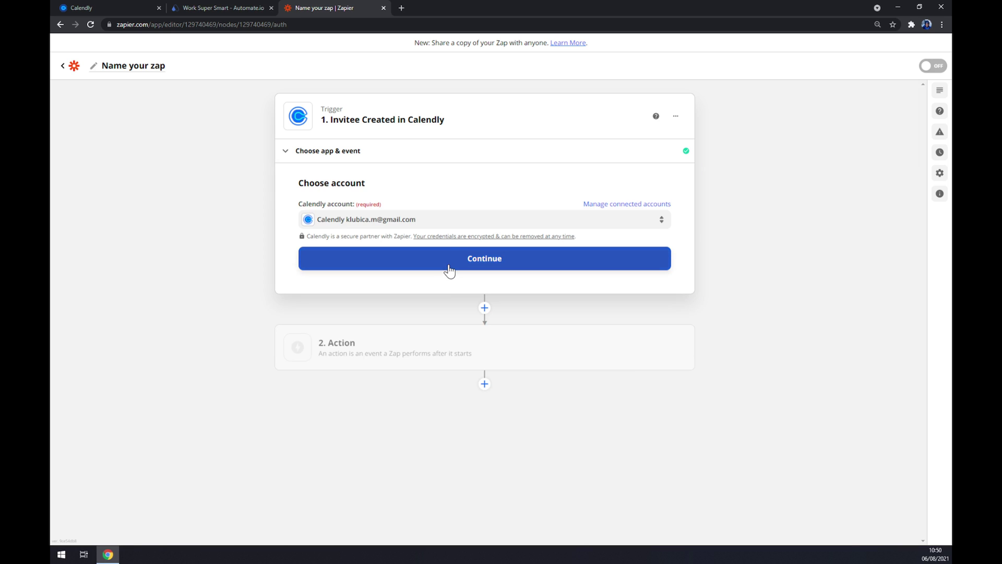
left_click(448, 269)
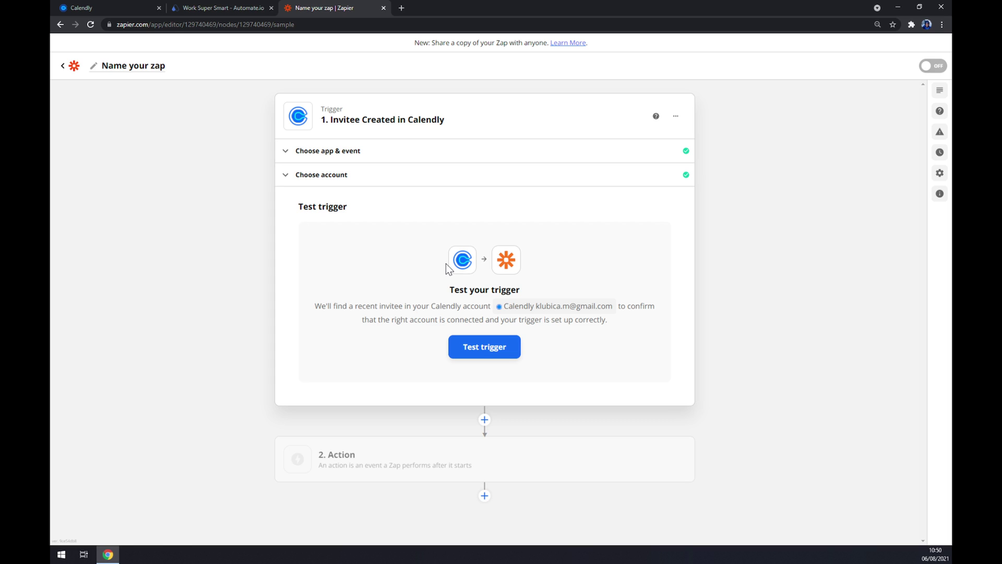
Step: Set the action to Google Calendar's Quick Add Event, searching 'cale' for the app
left_click(358, 465)
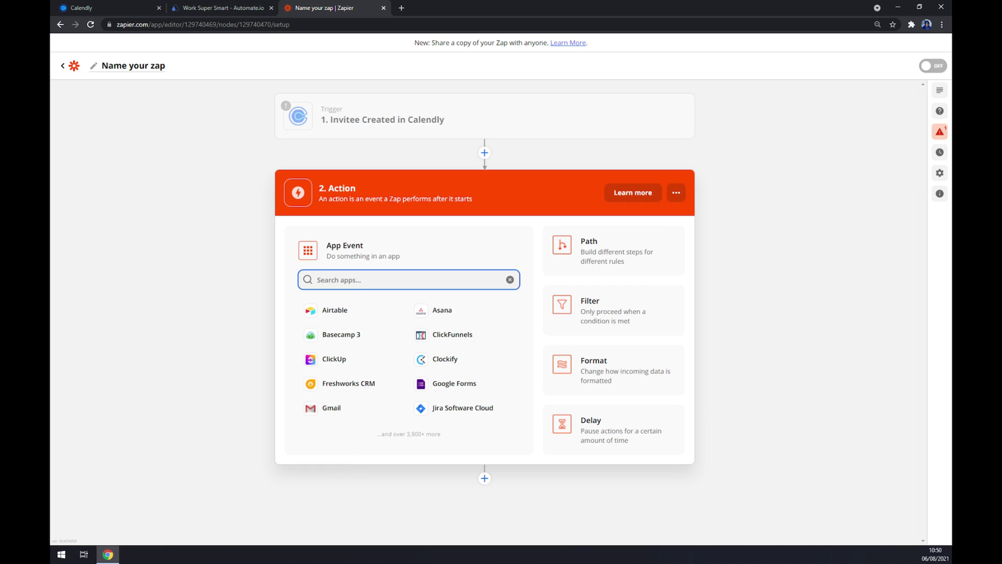
type("cale")
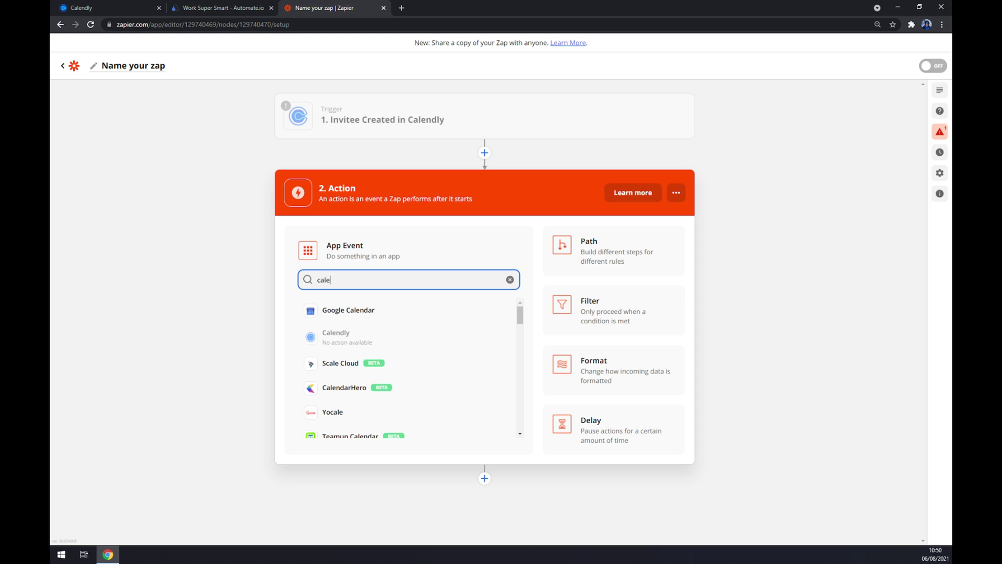
left_click(350, 316)
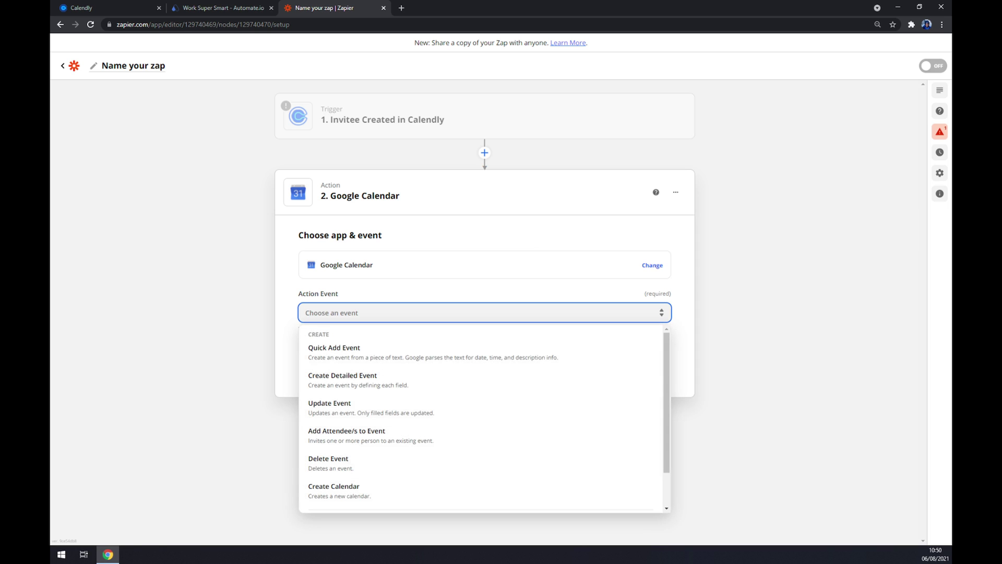
left_click(364, 360)
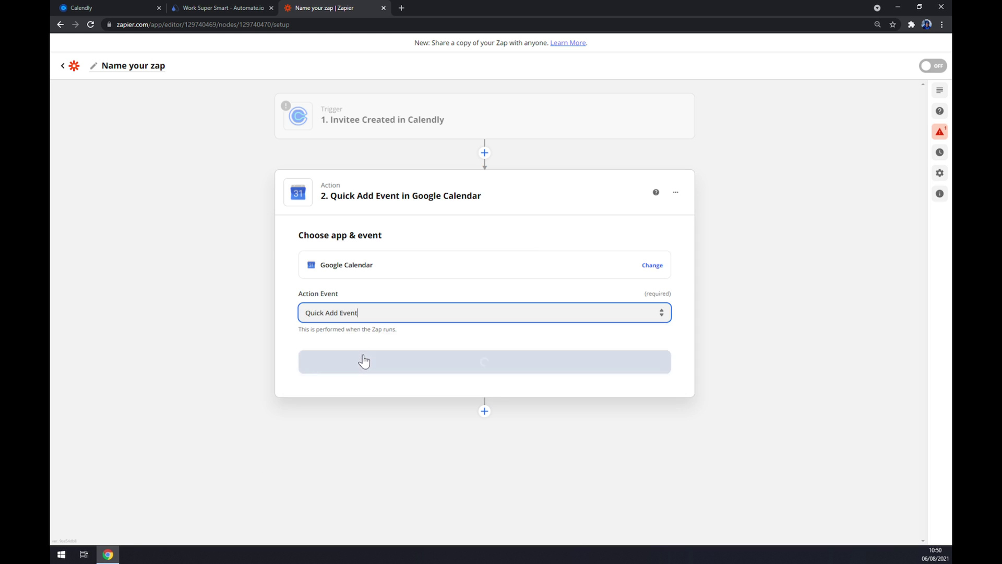
left_click(371, 360)
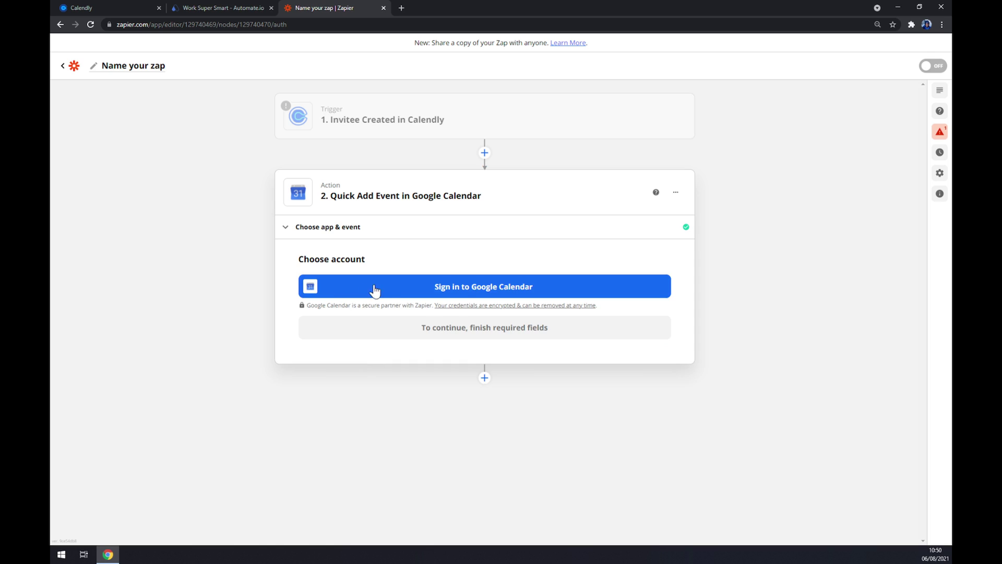